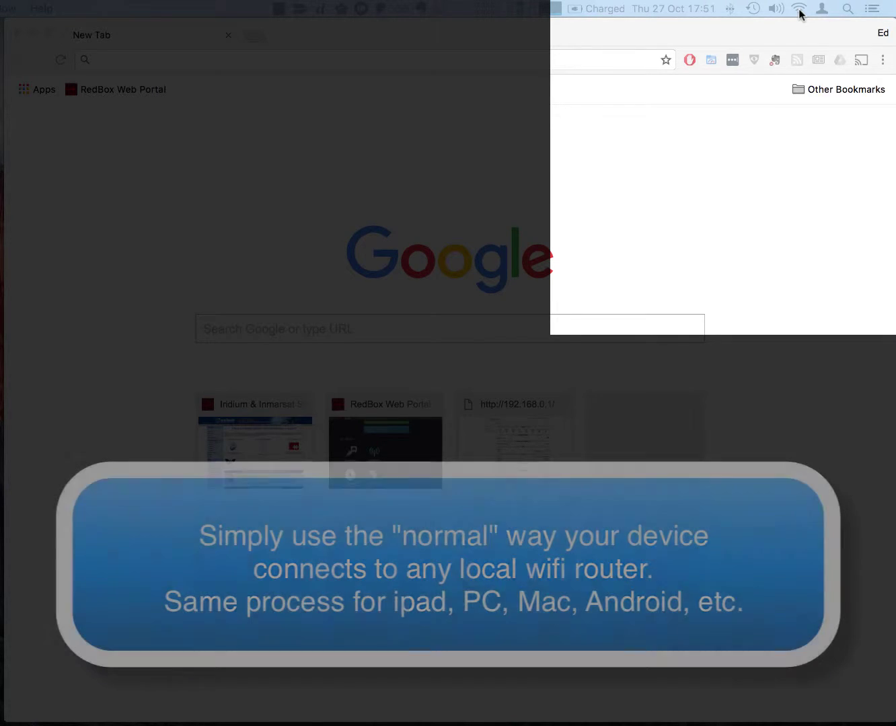
Step: Join the Mac to the RedBox-Dev Wi-Fi network from the menu bar
left_click(800, 9)
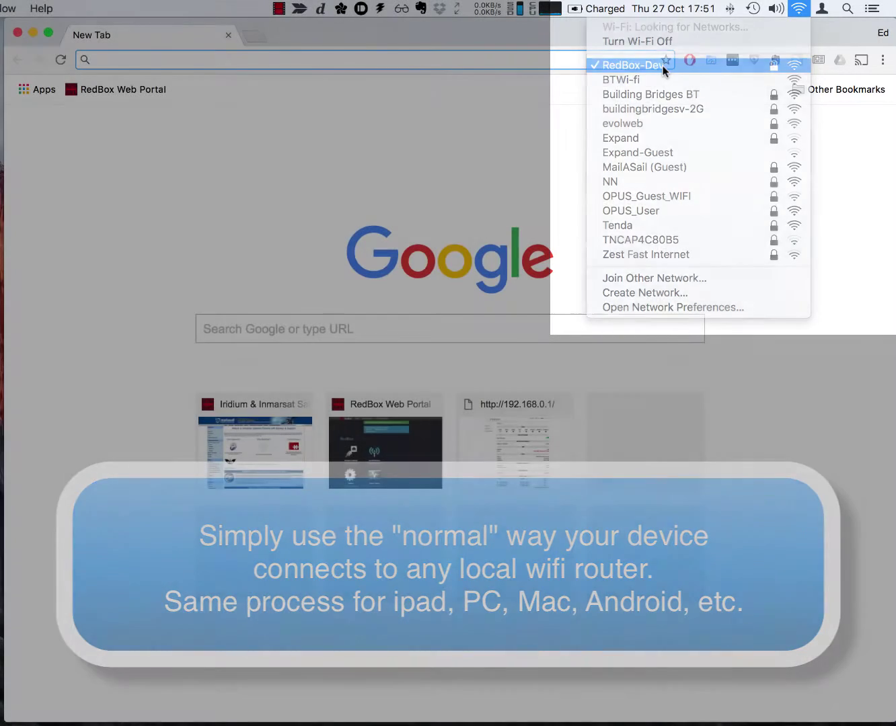
left_click(663, 66)
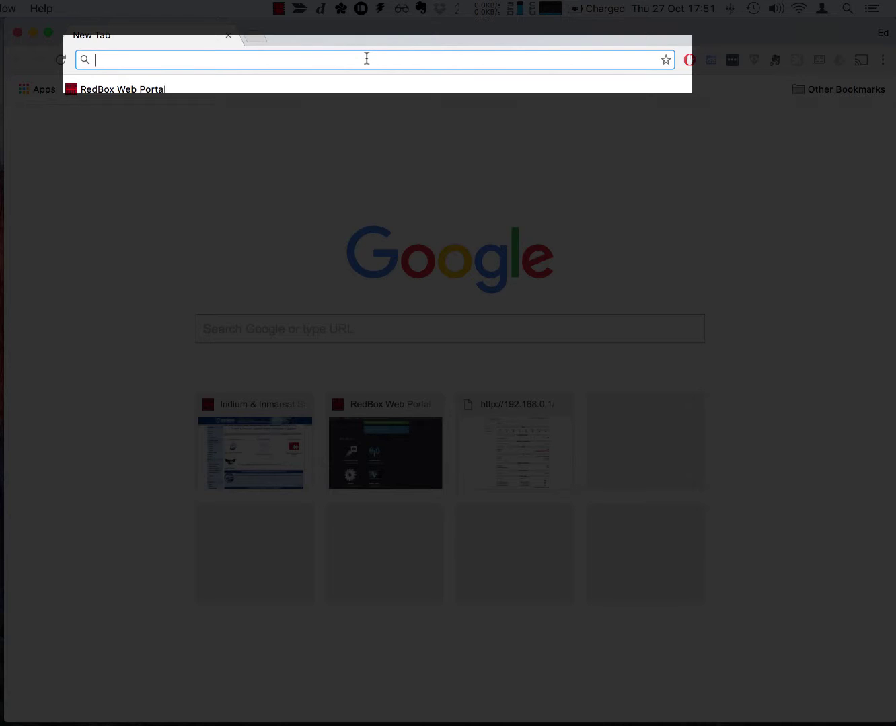
Step: Load redbox/ in Chrome to reach the RedBox Web Portal home page
type("redbox/")
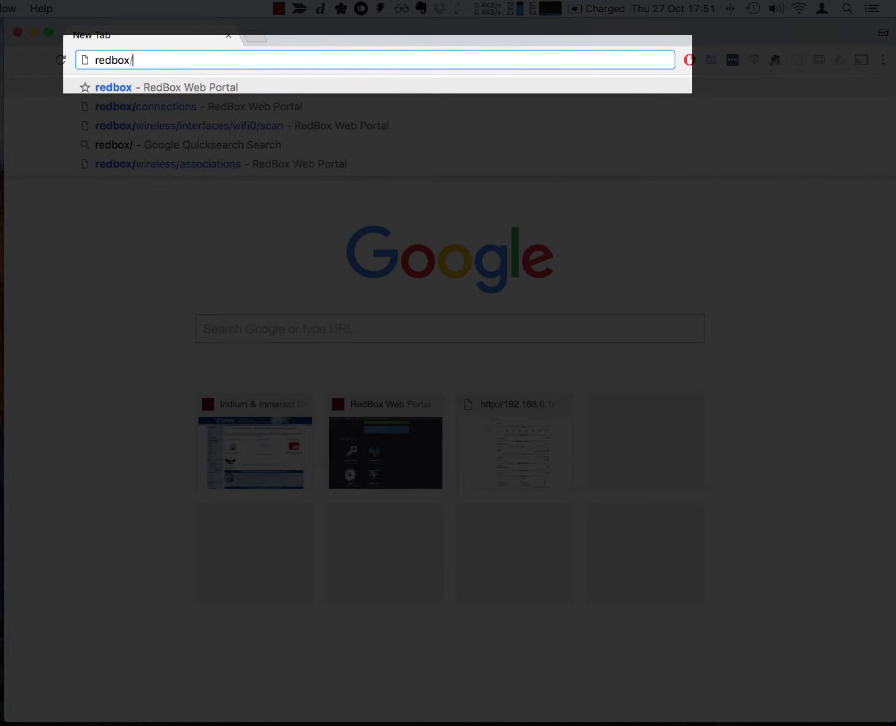
key("Return")
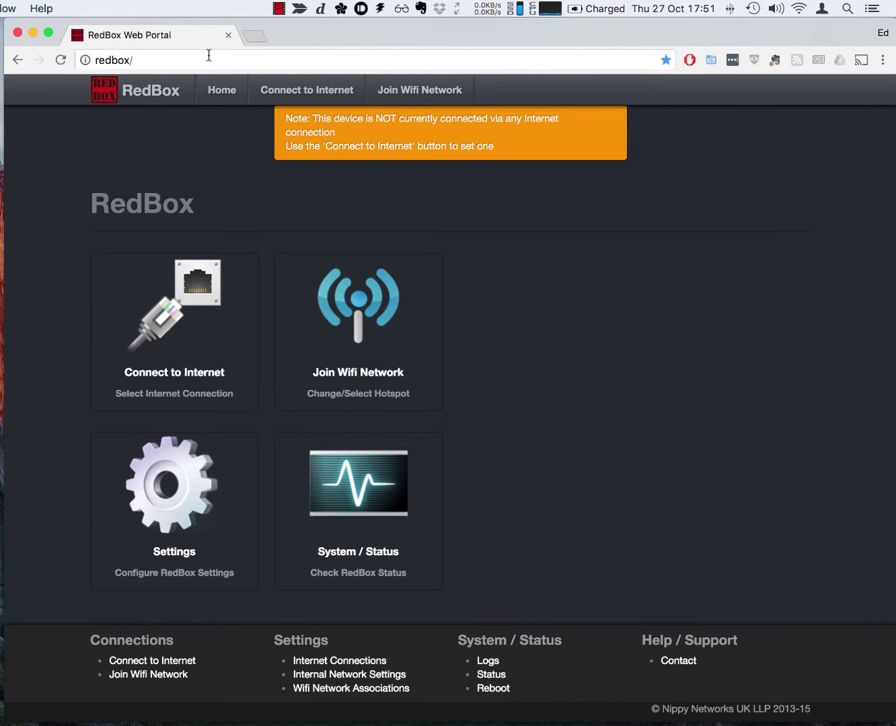
left_click(253, 35)
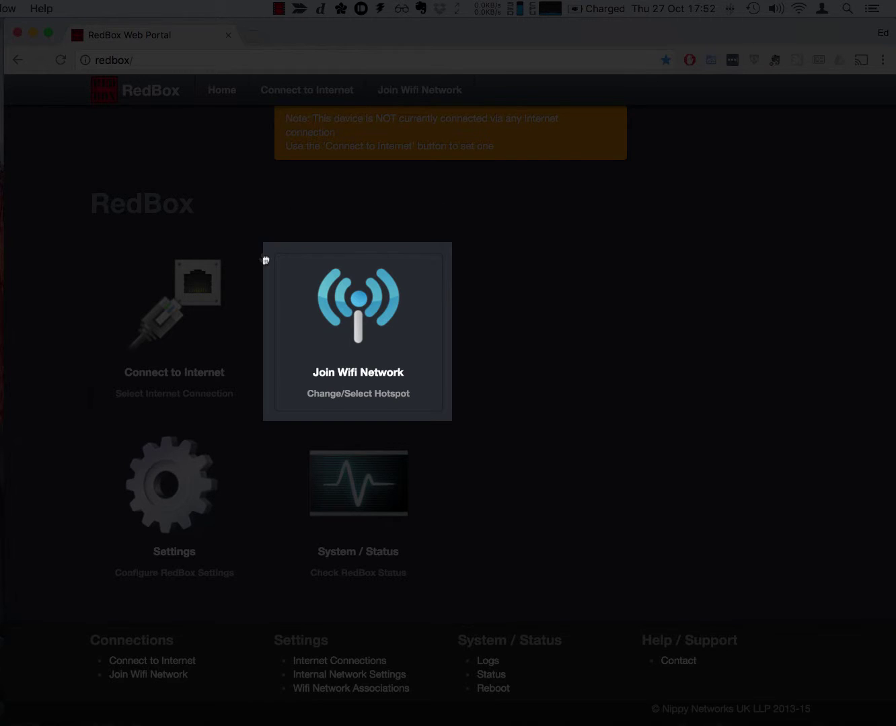
Step: Open Join WiFi Network, scan repeatedly, and browse the list of nearby networks
left_click(361, 355)
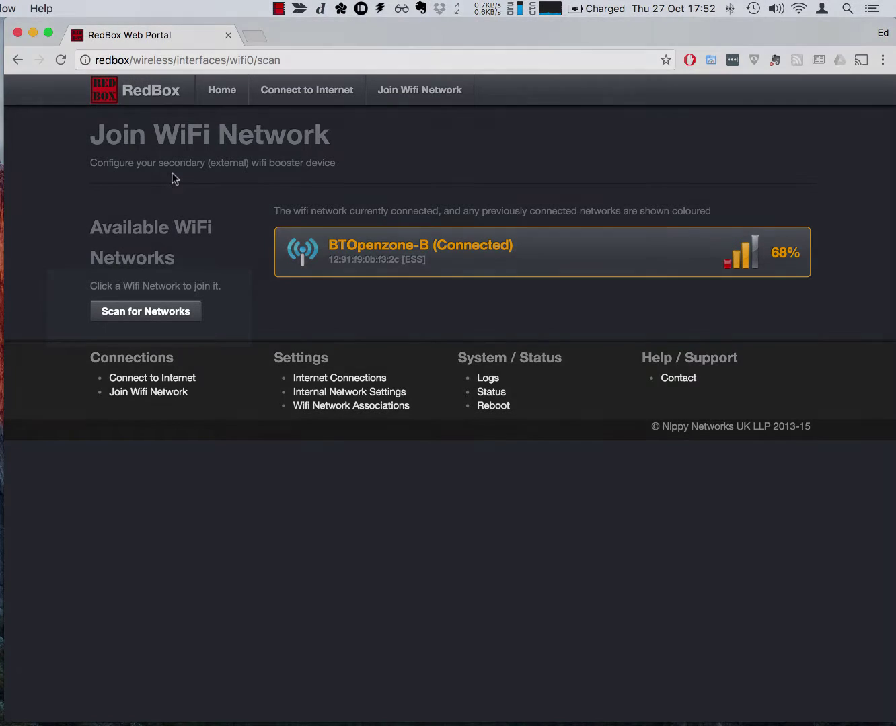
left_click(146, 312)
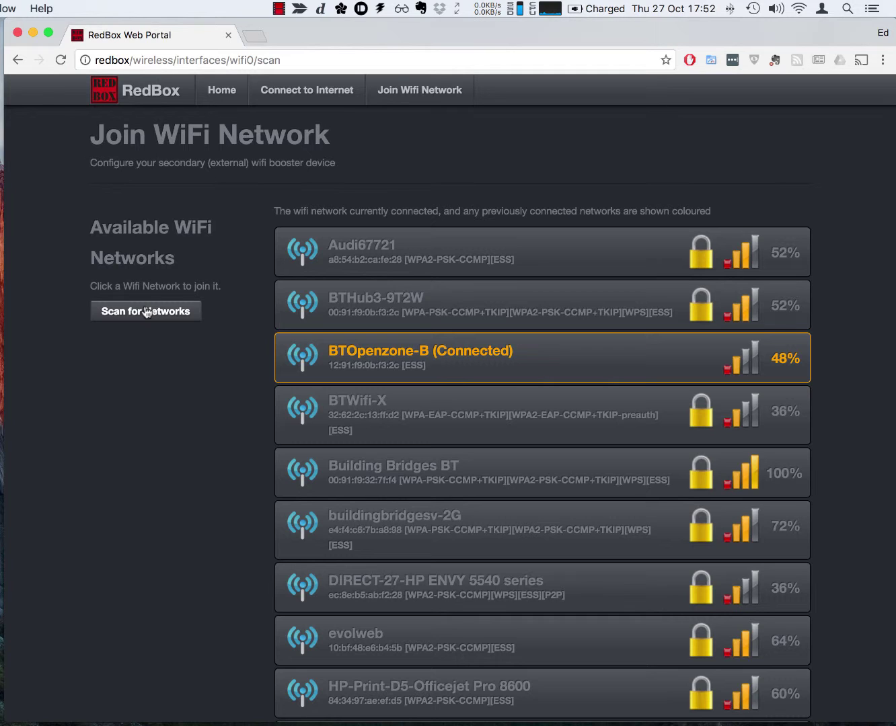
left_click(147, 312)
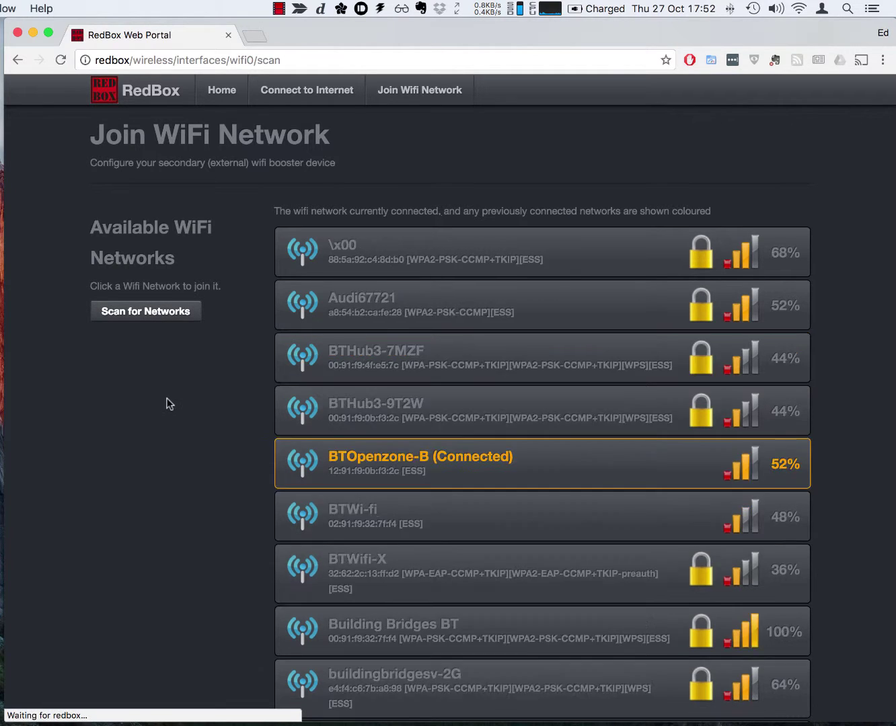
scroll(168, 405, "down", 20)
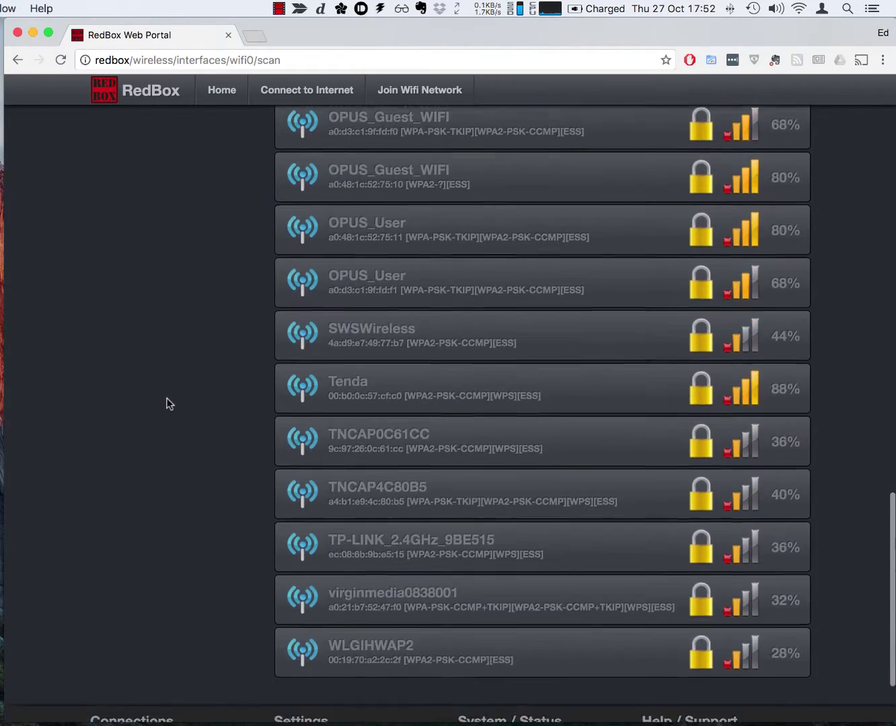
scroll(229, 107, "up", 20)
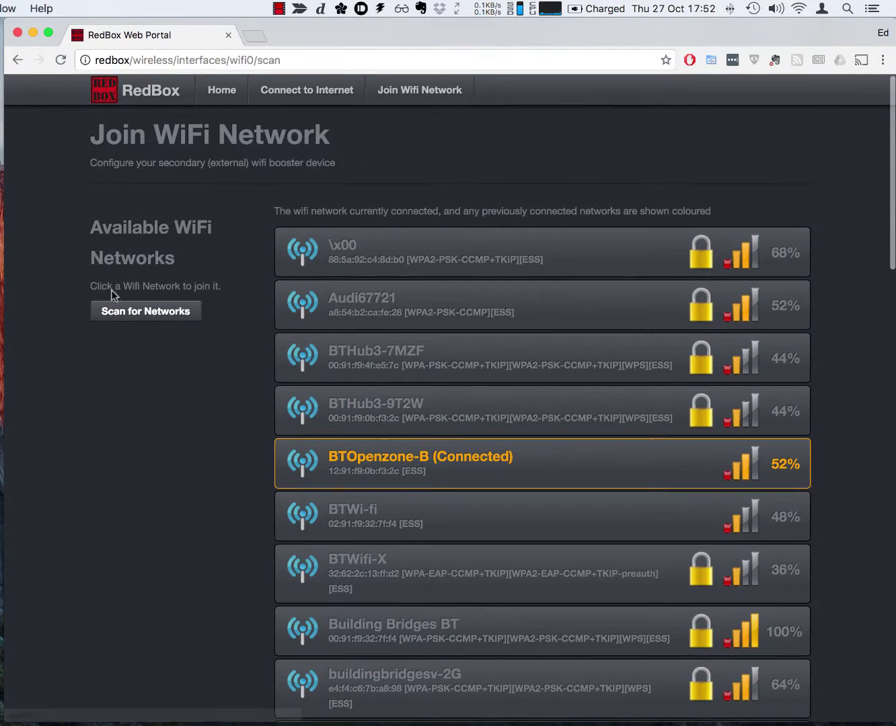
left_click(125, 314)
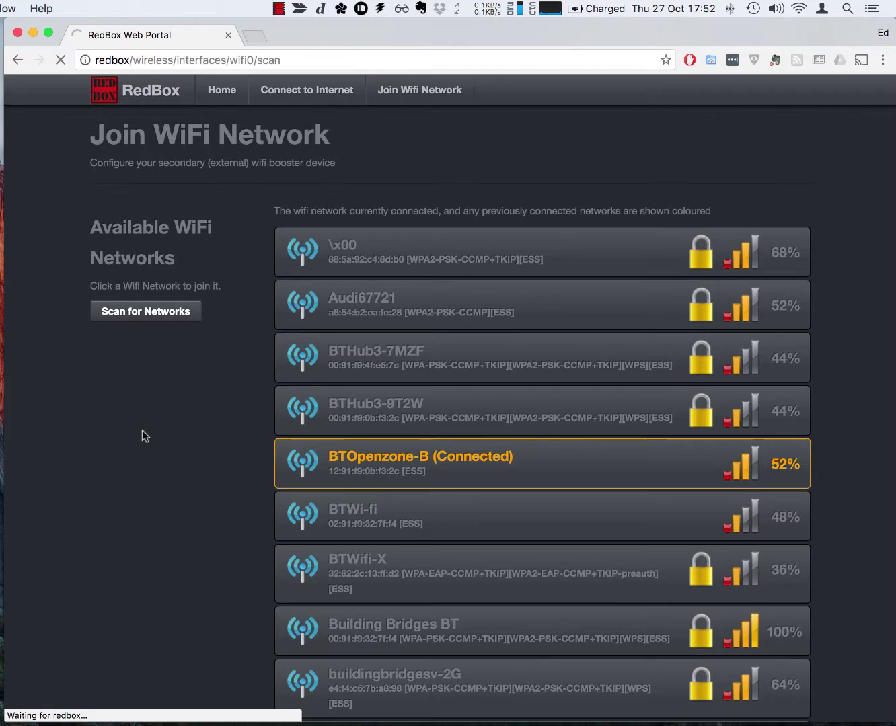
scroll(142, 434, "down", 12)
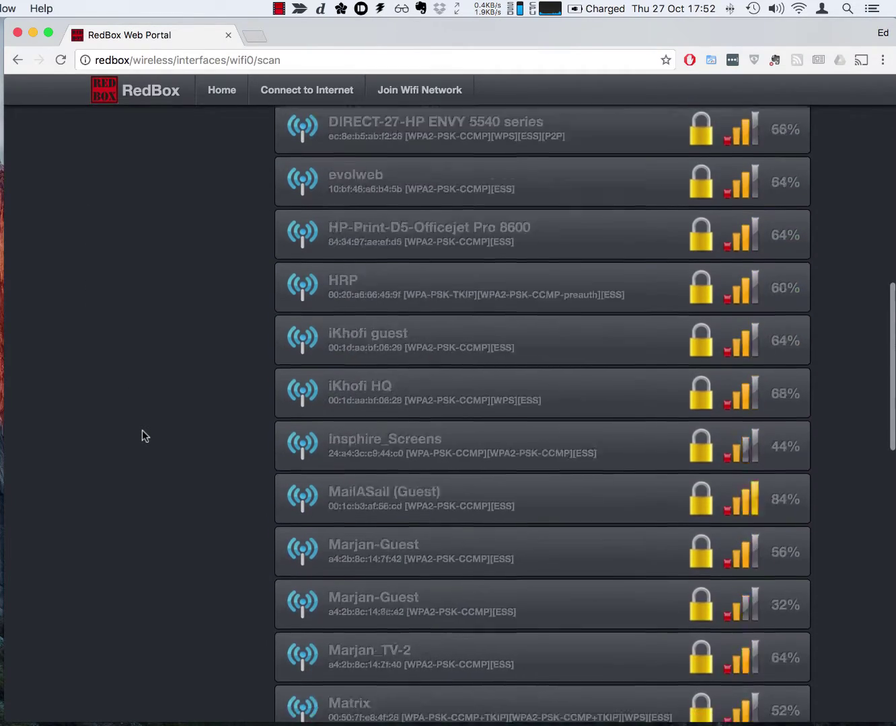
scroll(142, 431, "down", 15)
scroll(142, 430, "up", 10)
scroll(142, 429, "up", 10)
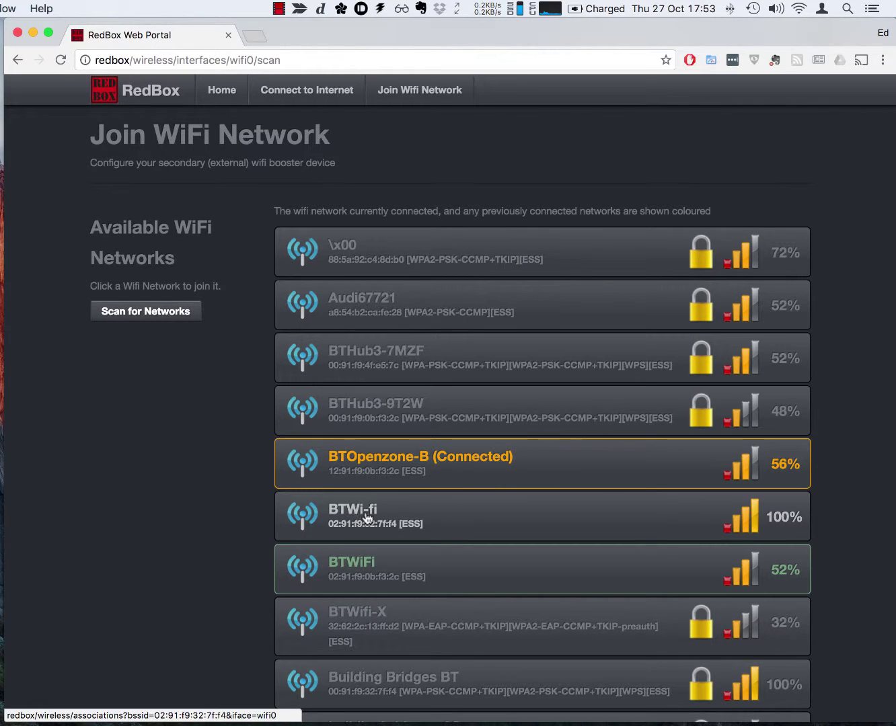
Step: Join the BTWi-fi network from the scan list
left_click(357, 517)
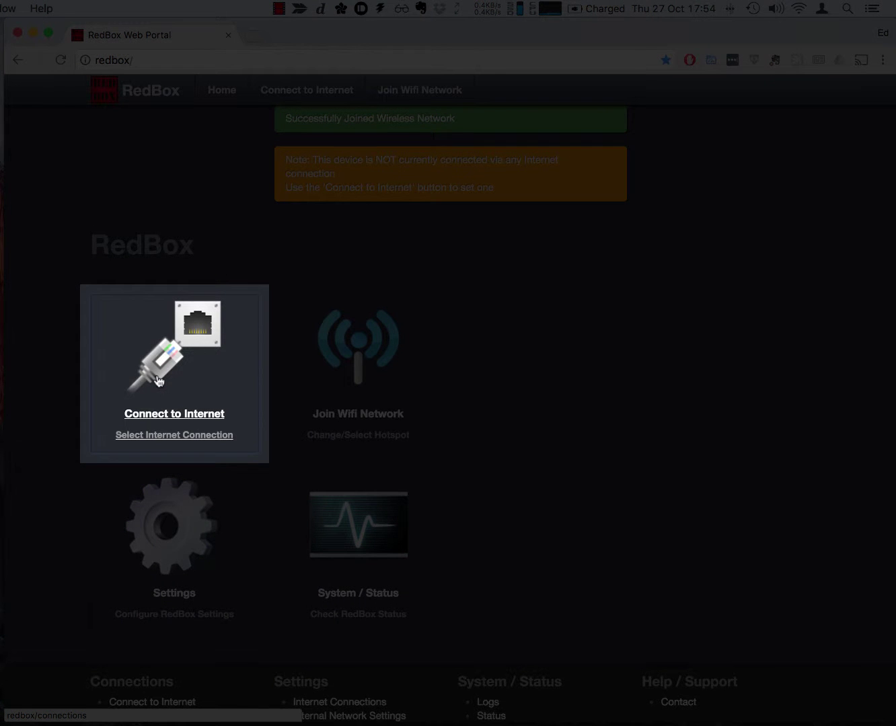
Step: Under Connect to Internet, choose Wifi-Bat (shore wifi) as the gateway
left_click(159, 381)
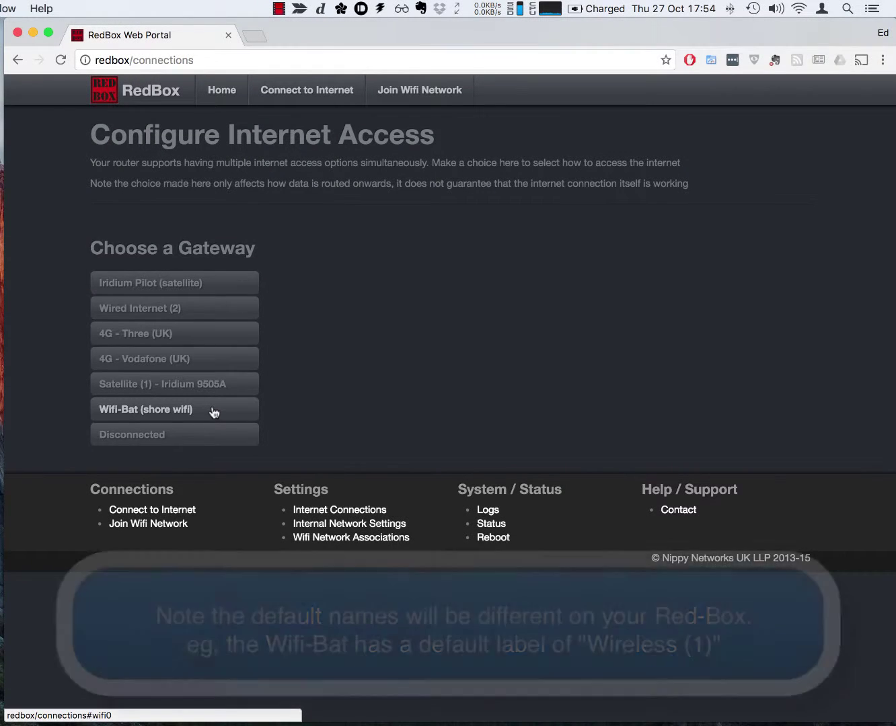
left_click(214, 412)
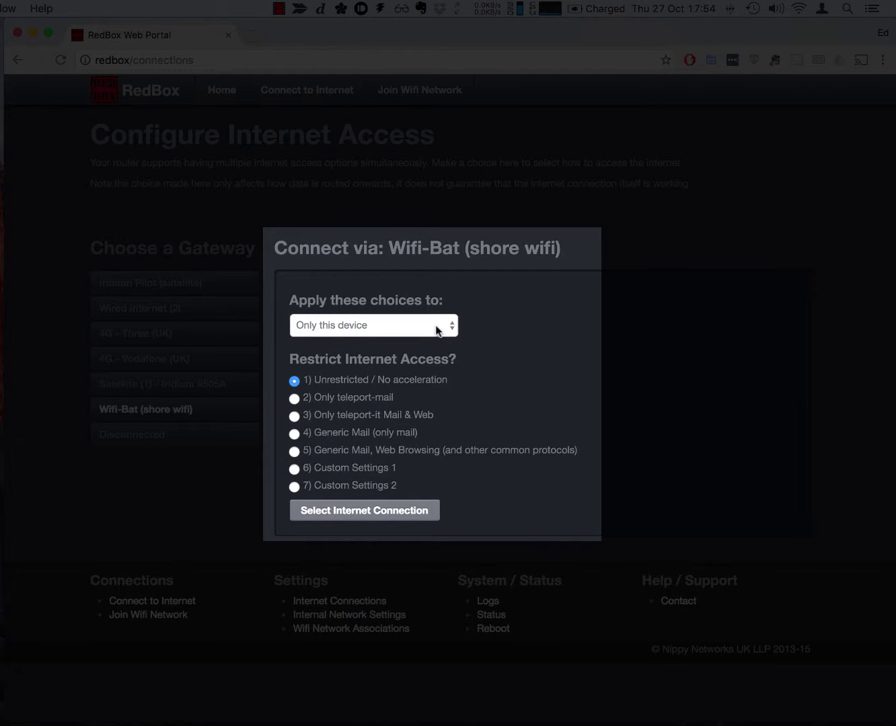
Step: Apply Wifi-Bat option 1 to all uncategorised devices and submit the internet connection
left_click(435, 325)
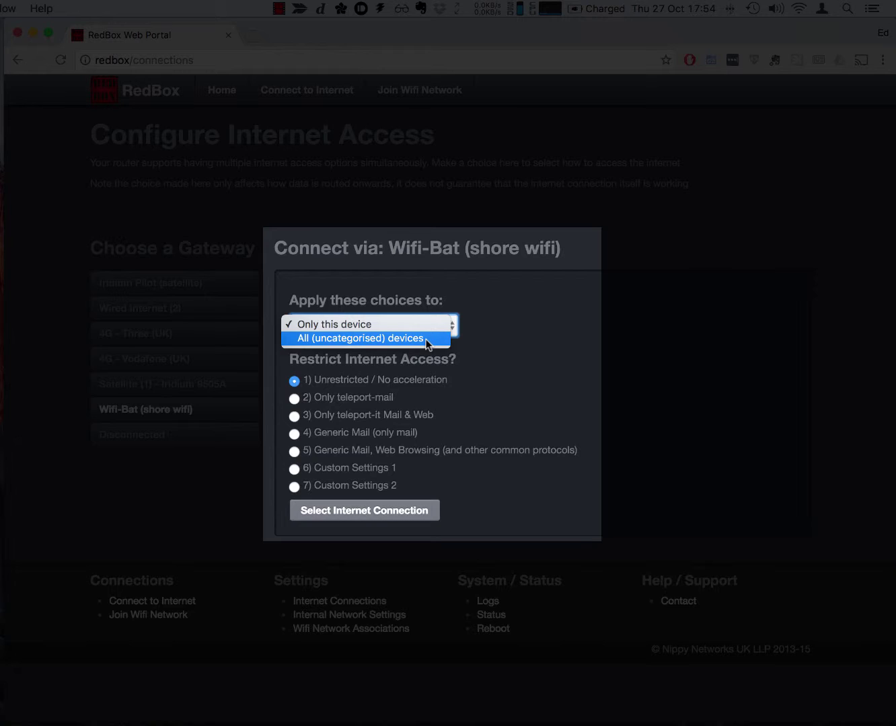
left_click(427, 345)
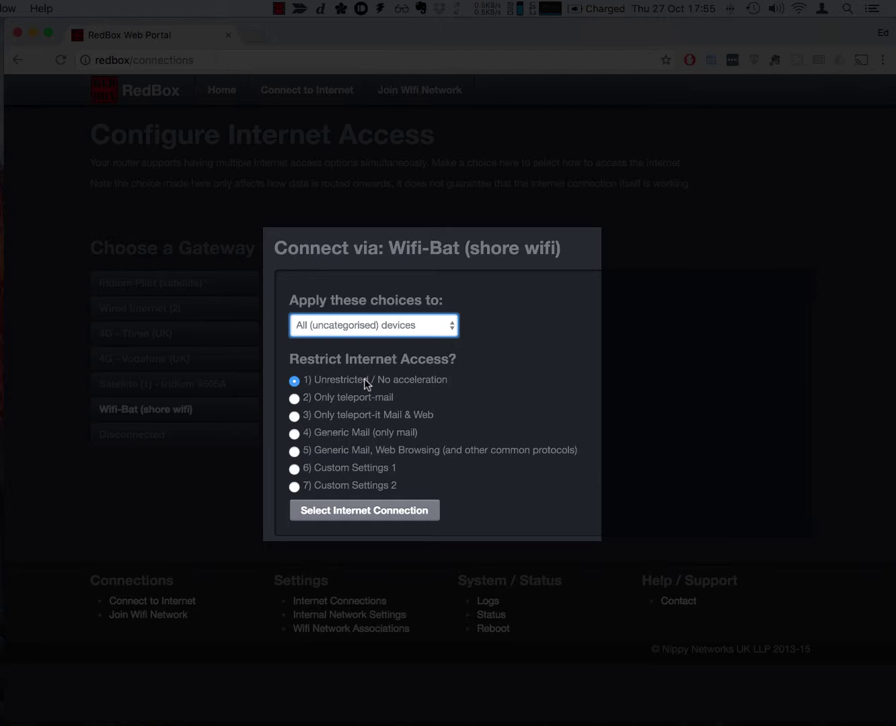
left_click(354, 515)
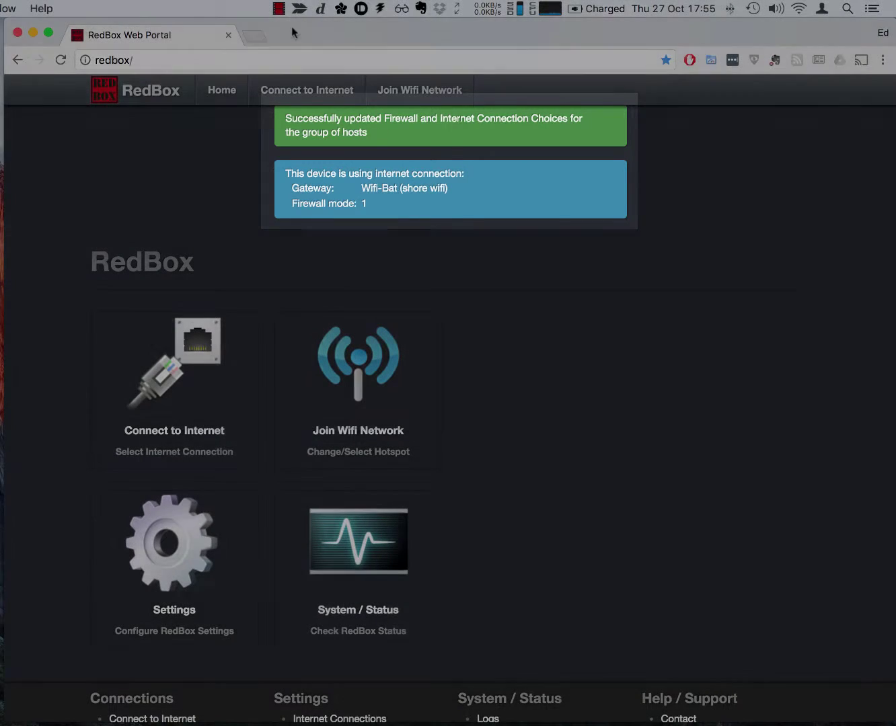
Step: Test the login by visiting mailasail.com in a new tab, then close the BT Wi-fi page
left_click(255, 38)
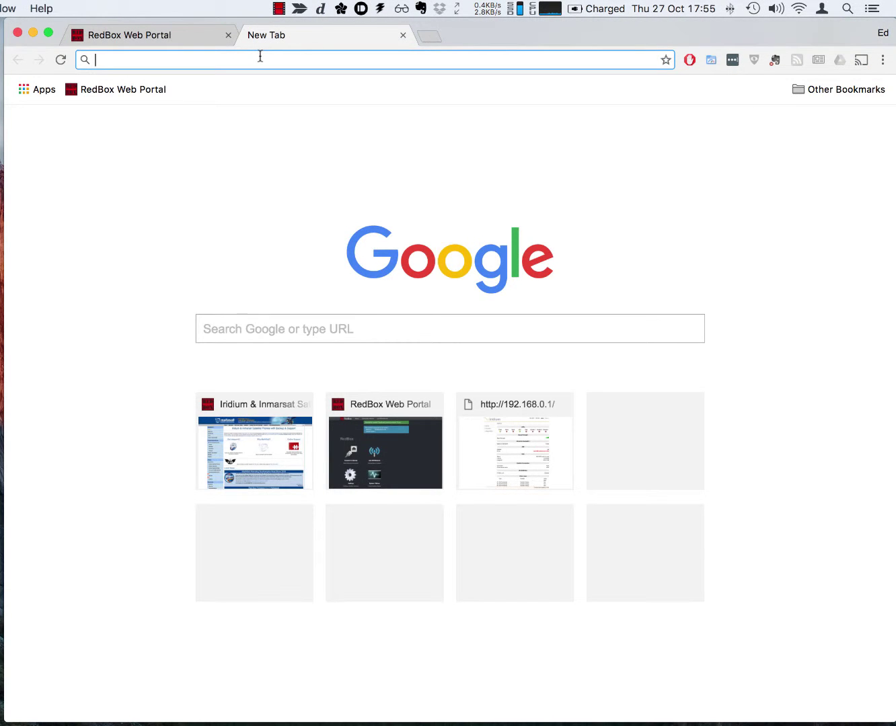
type("mail")
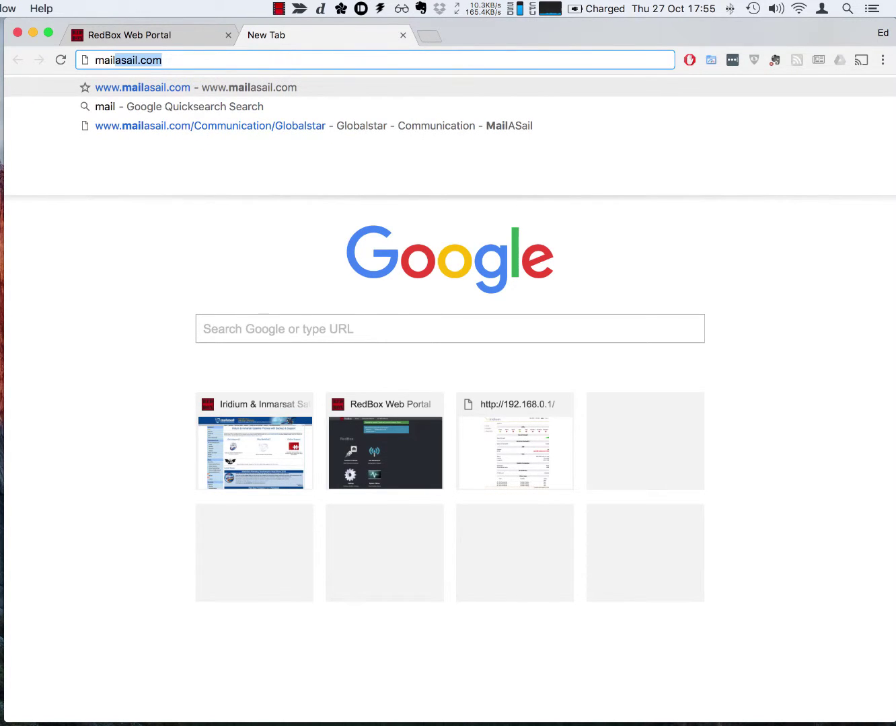
key("Right")
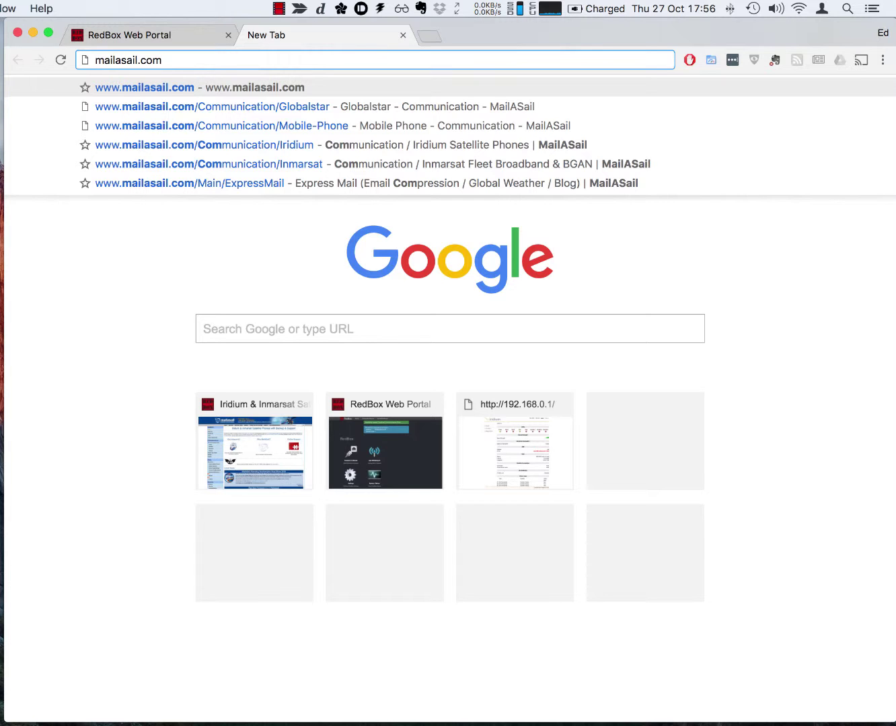
key("Return")
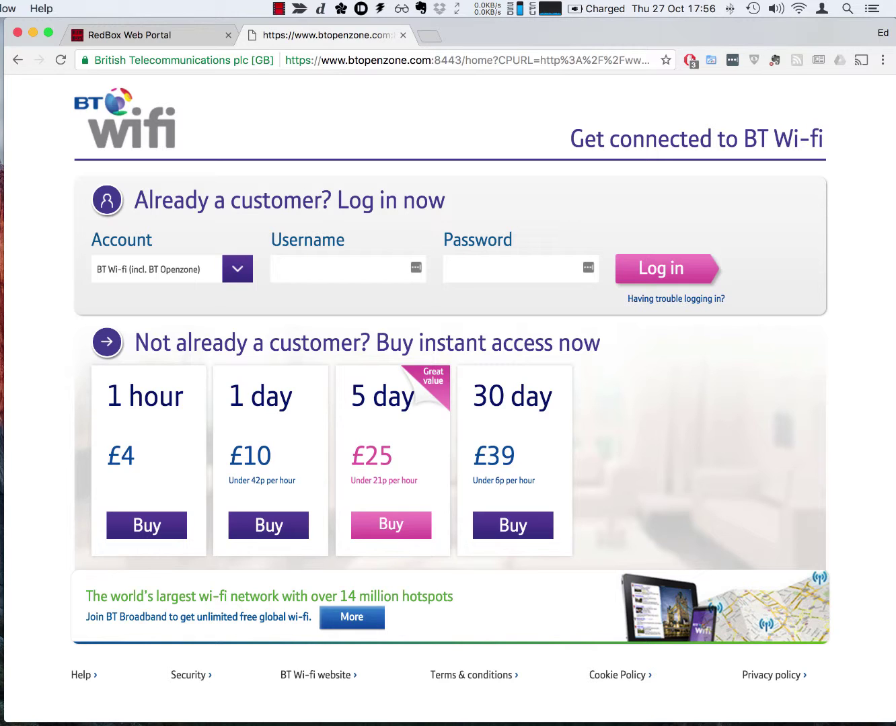
left_click(402, 36)
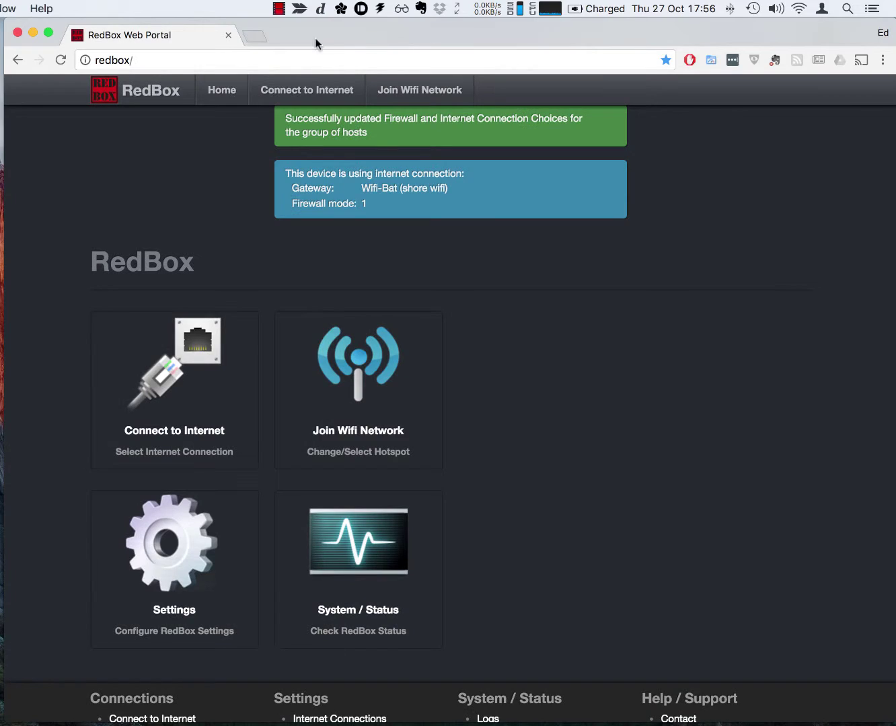
left_click(254, 35)
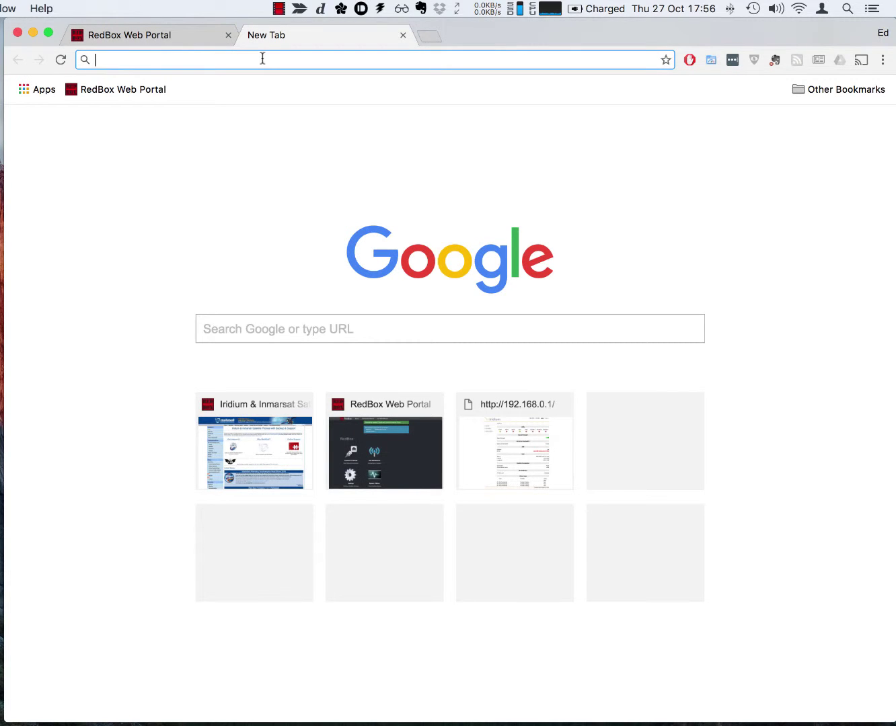
type("https://")
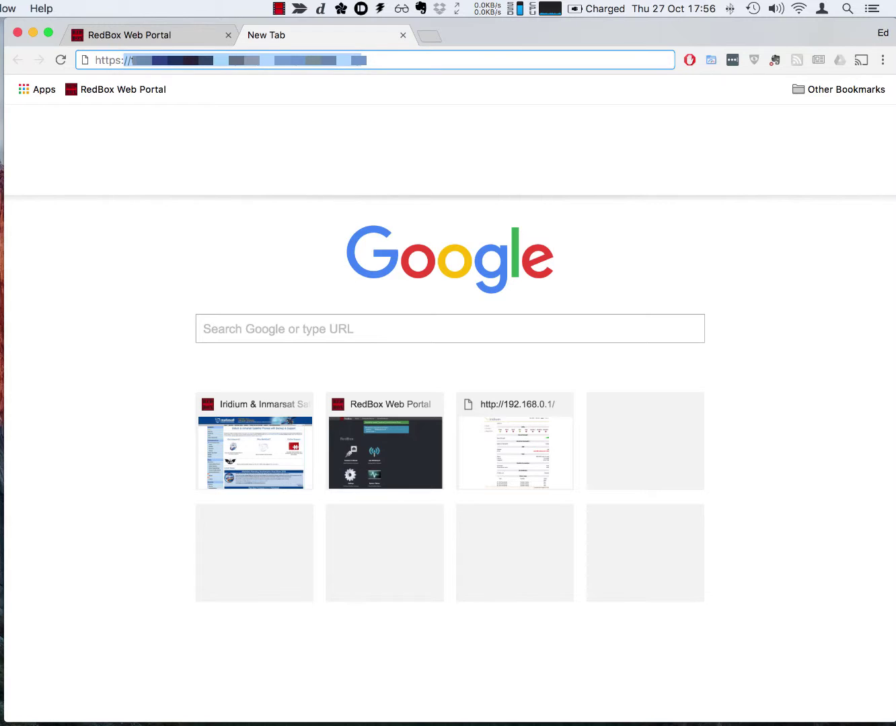
type("r")
type("eb")
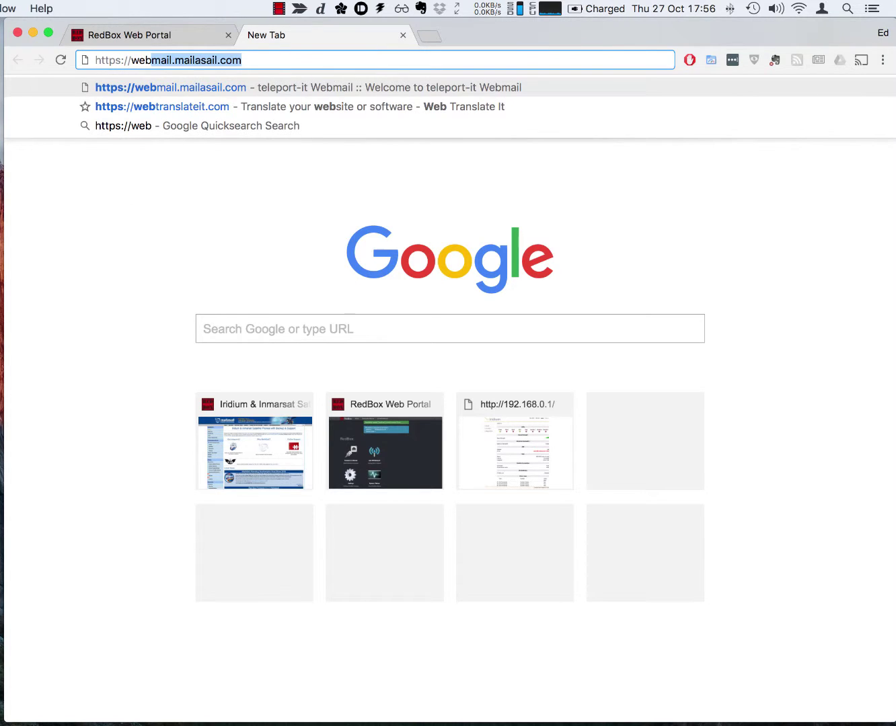
key("Right")
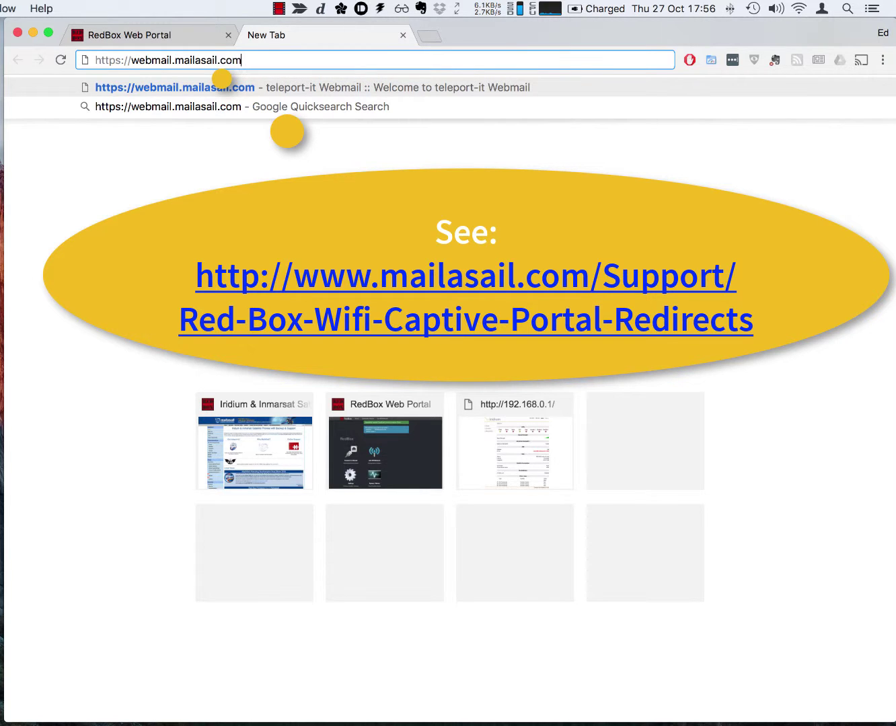
key("super+a")
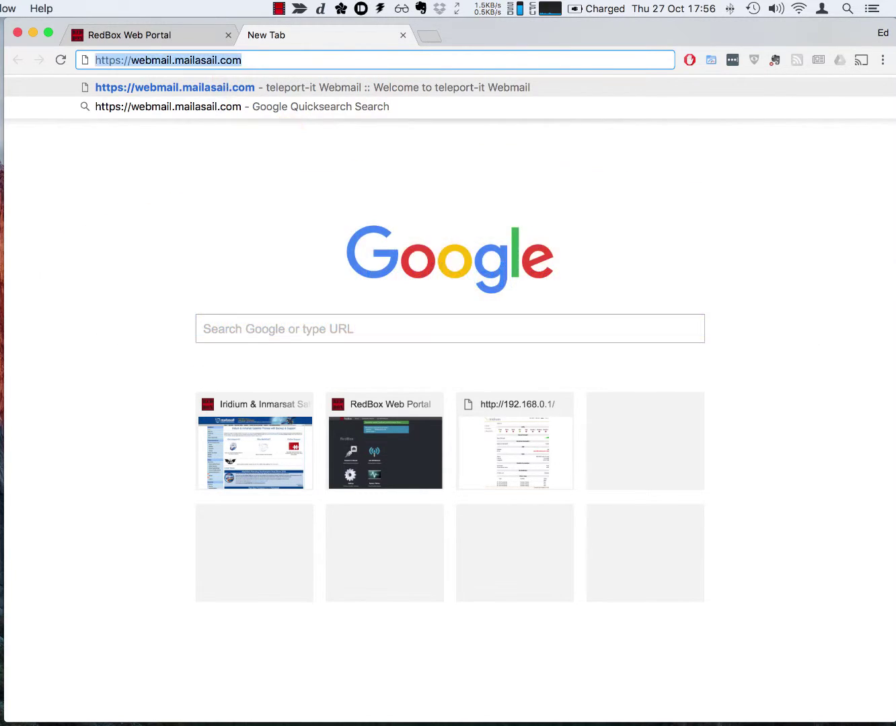
Step: Overwrite the address with 'this is a search', then with plain 'mailasail' without .com
type("th")
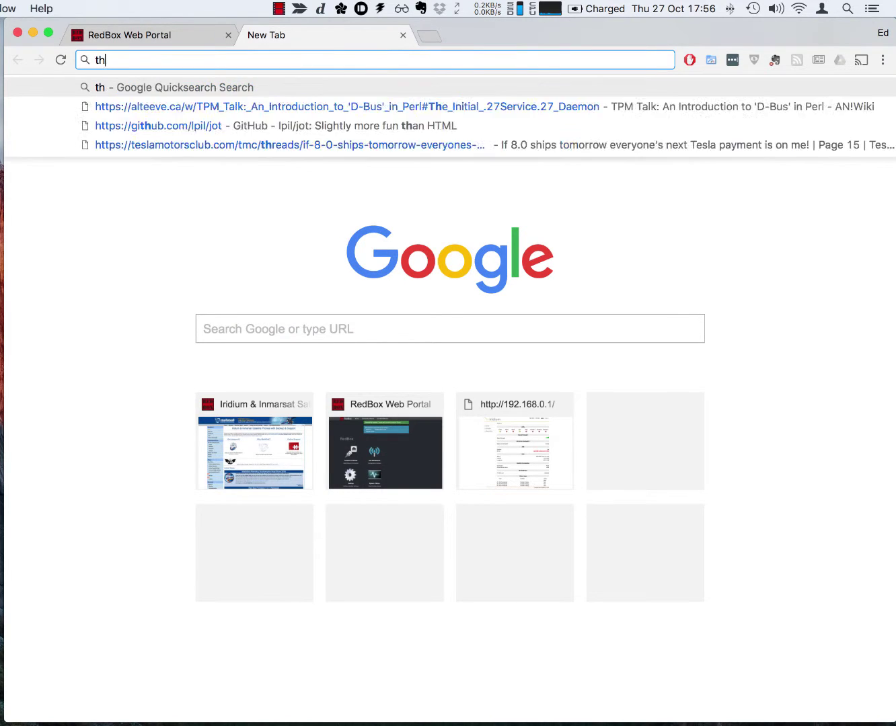
type("is is a search")
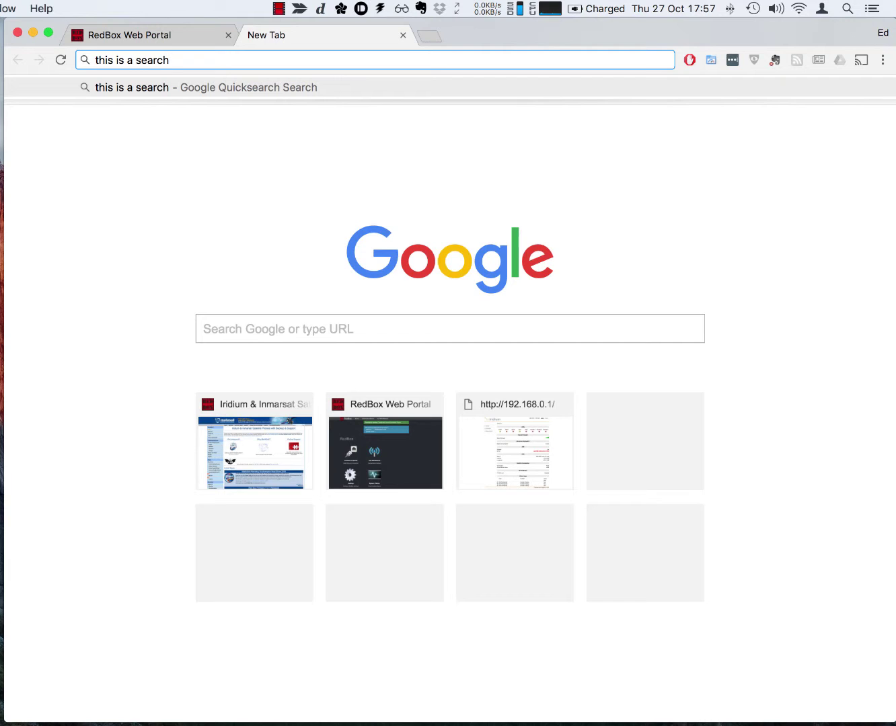
key("super+a")
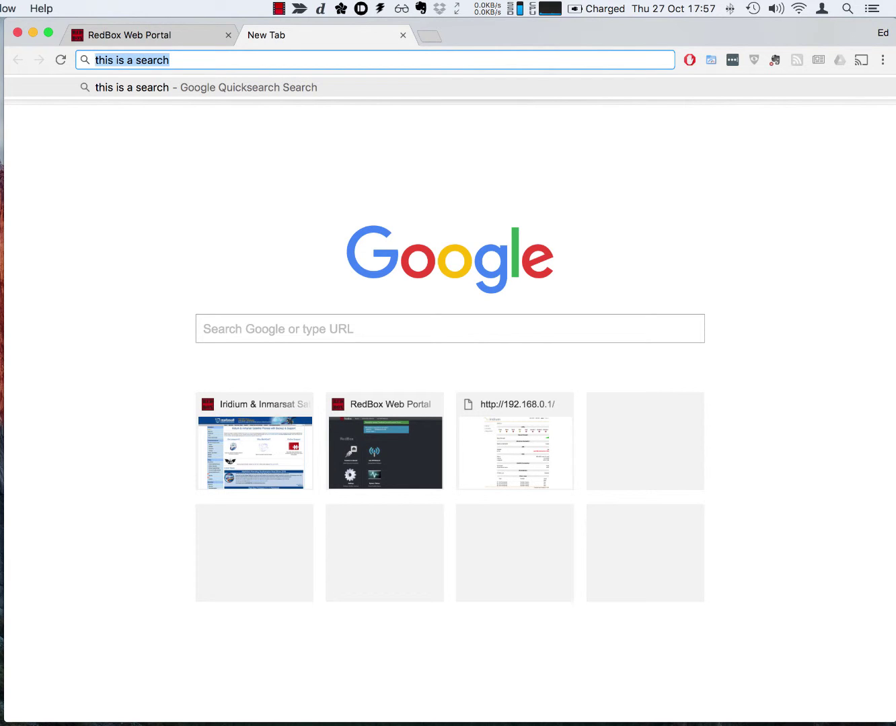
type("mailasail")
key("BackSpace")
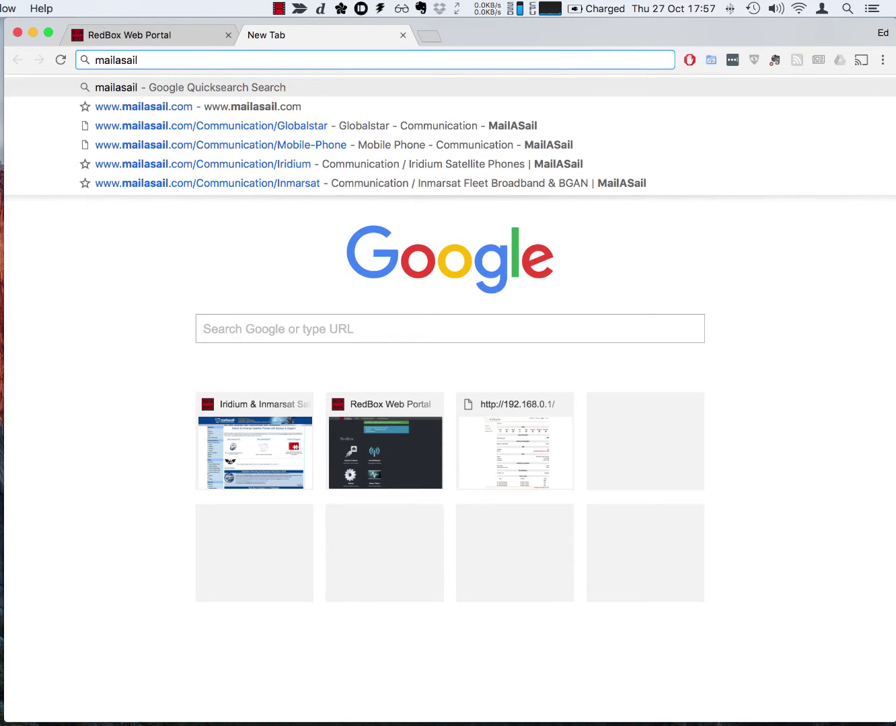
Step: Visit mailasail.com, which redirects to the BT Wi-fi login, then close that tab
type(".com")
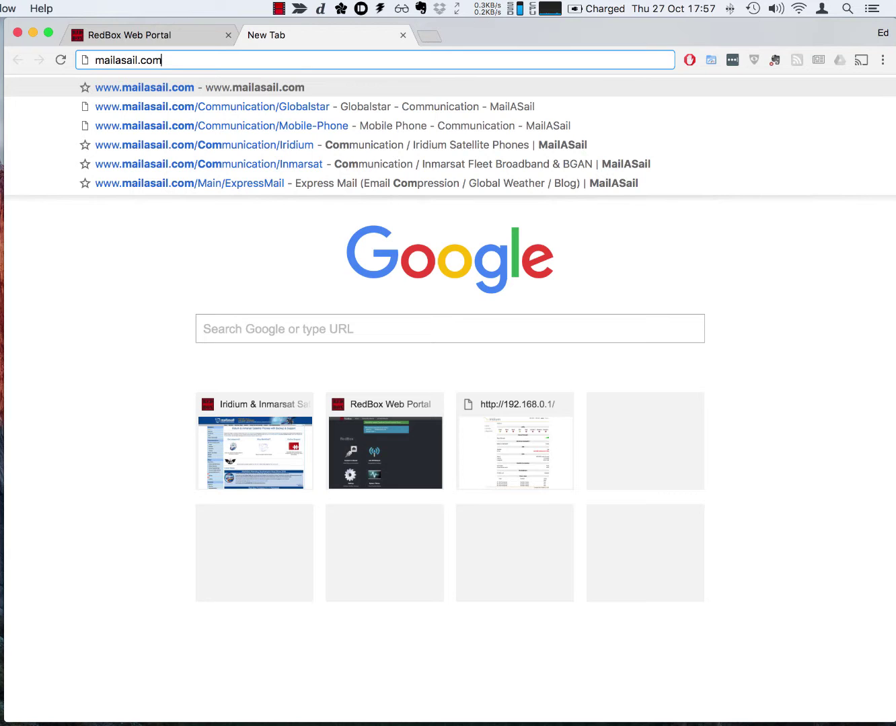
key("Return")
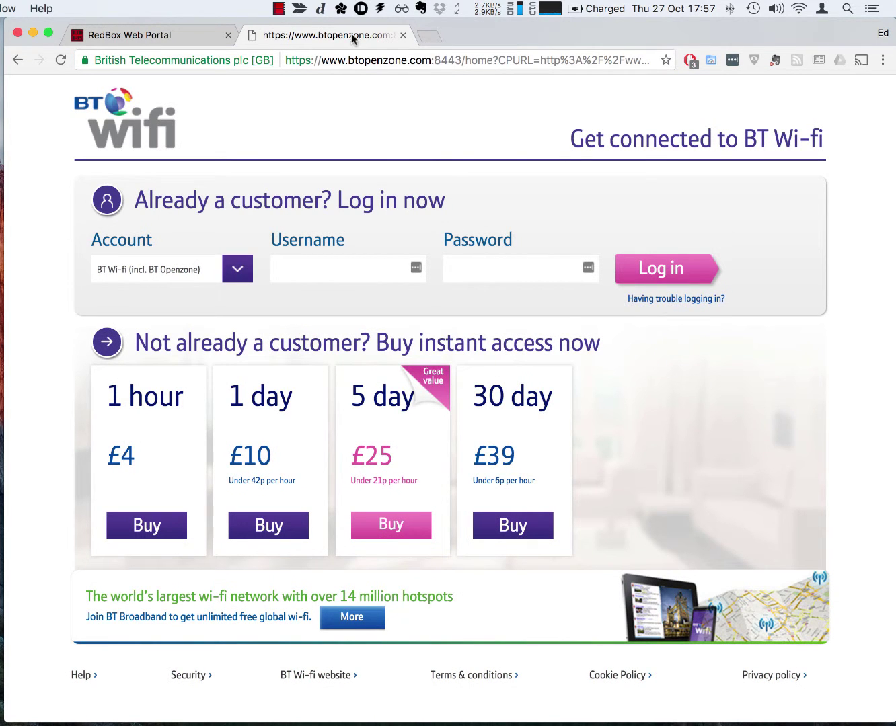
left_click(402, 35)
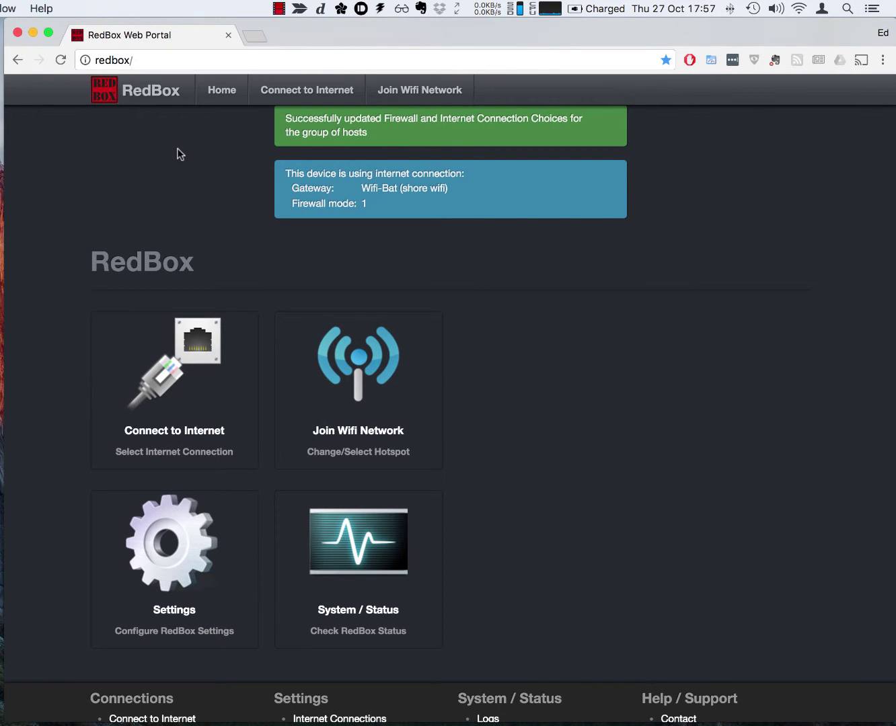
Step: Set the internet connection to Disconnected for All (uncategorised) devices
left_click(183, 386)
left_click(144, 435)
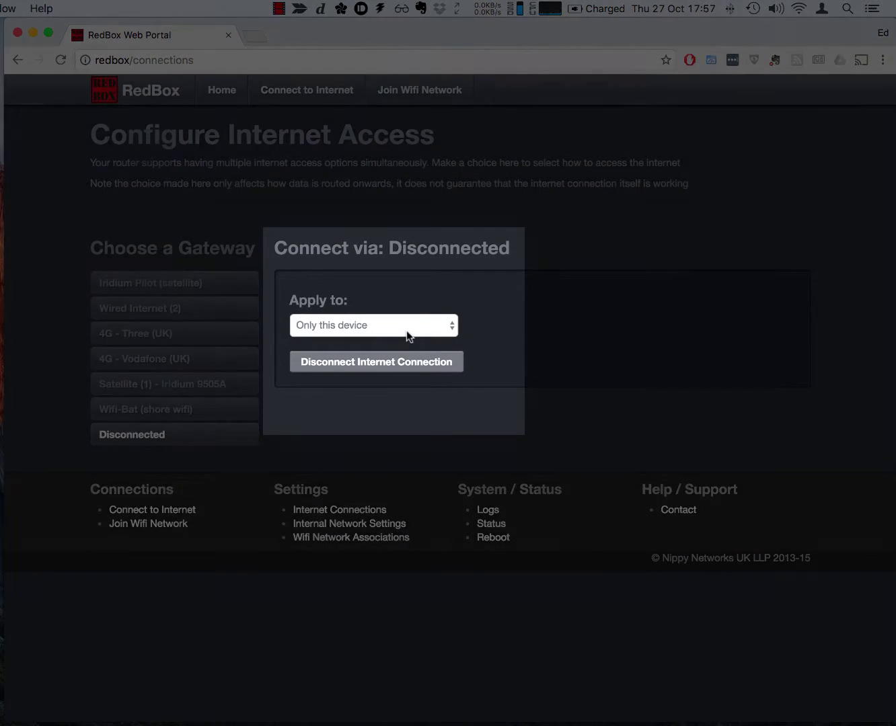
left_click(405, 328)
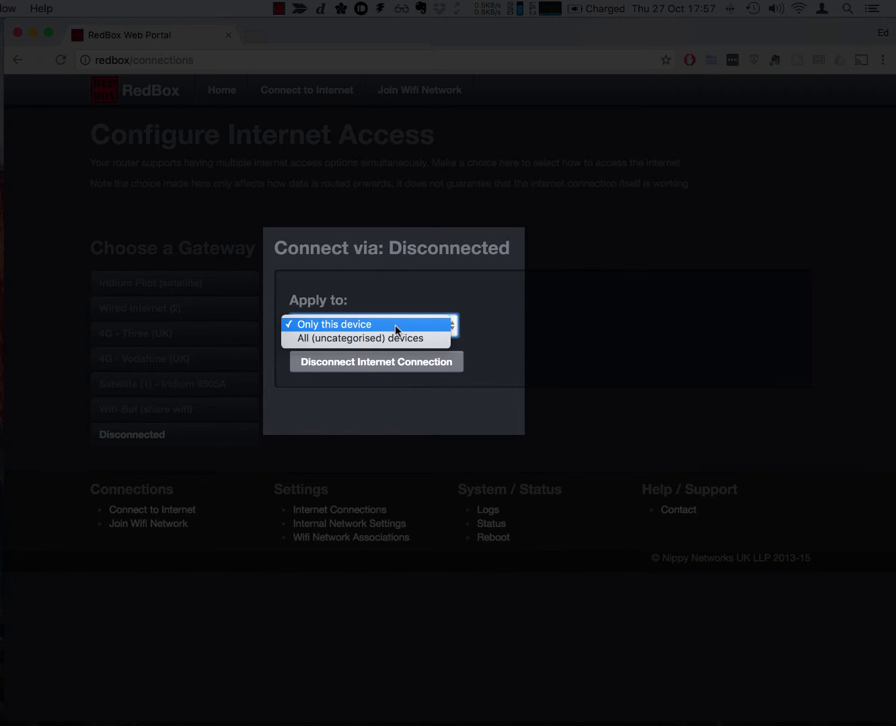
left_click(390, 339)
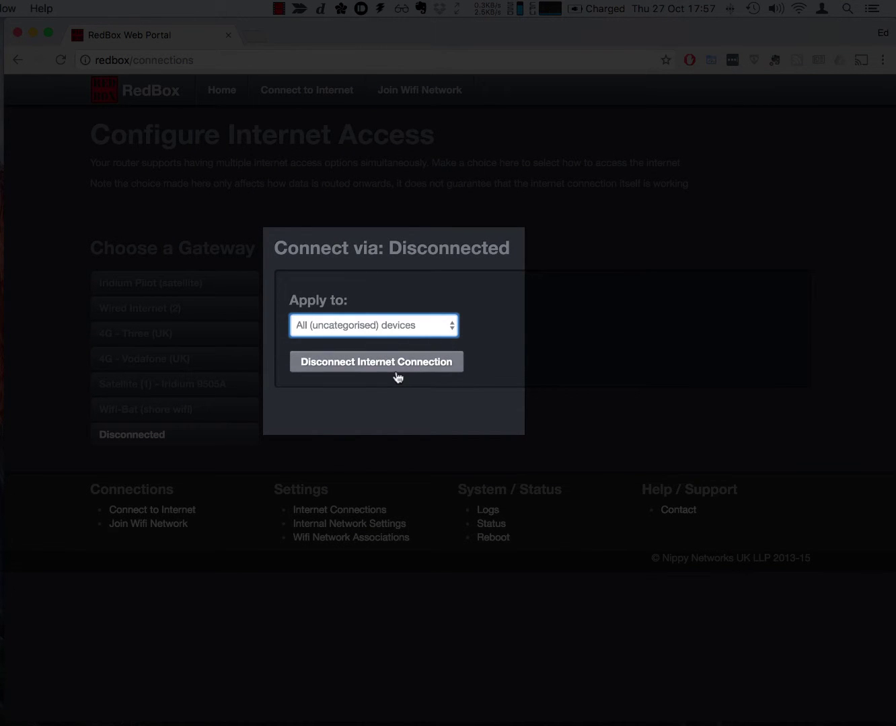
left_click(398, 363)
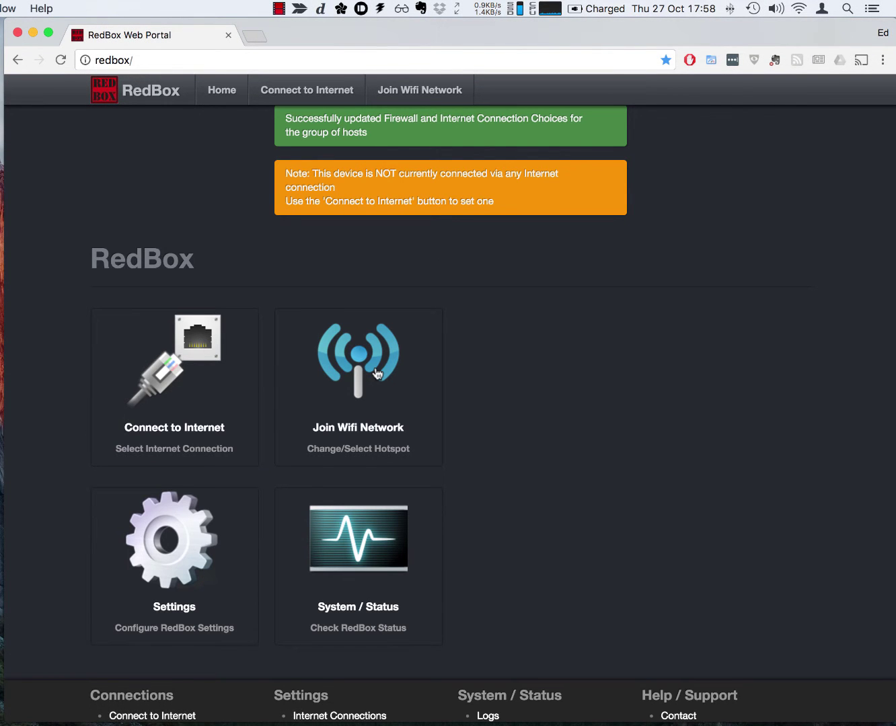
Step: Open the Wifi-Bat (shore wifi) connection under Settings > Internet Connections and focus its Connection Name field
left_click(376, 374)
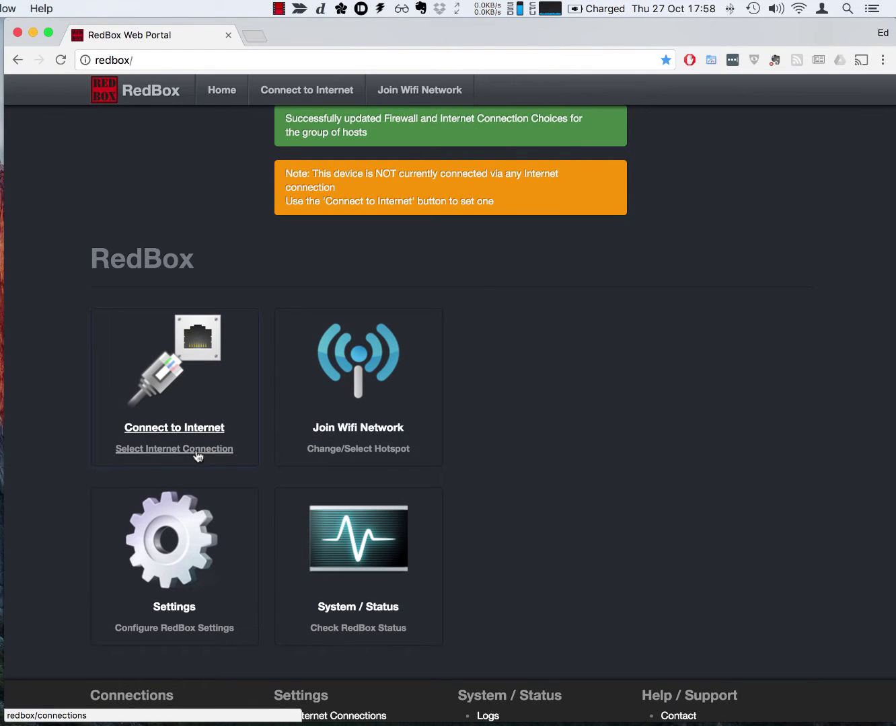
left_click(175, 526)
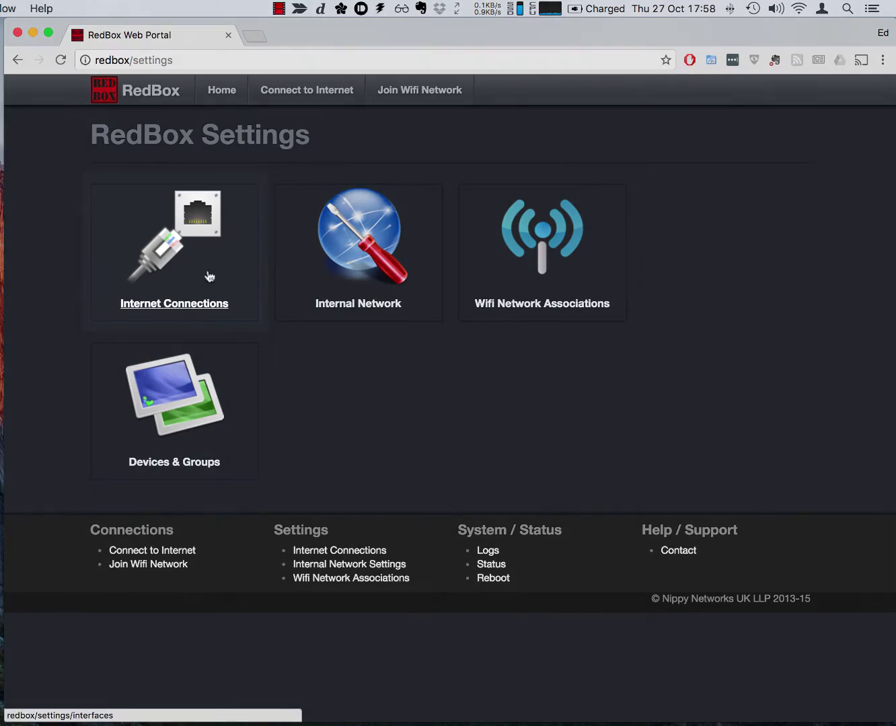
left_click(197, 248)
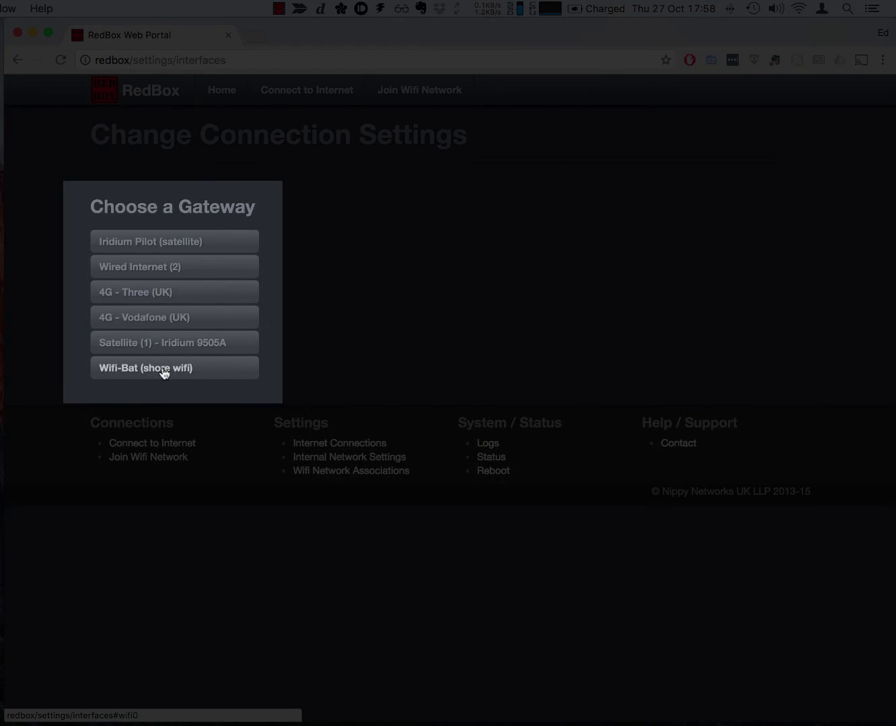
left_click(218, 370)
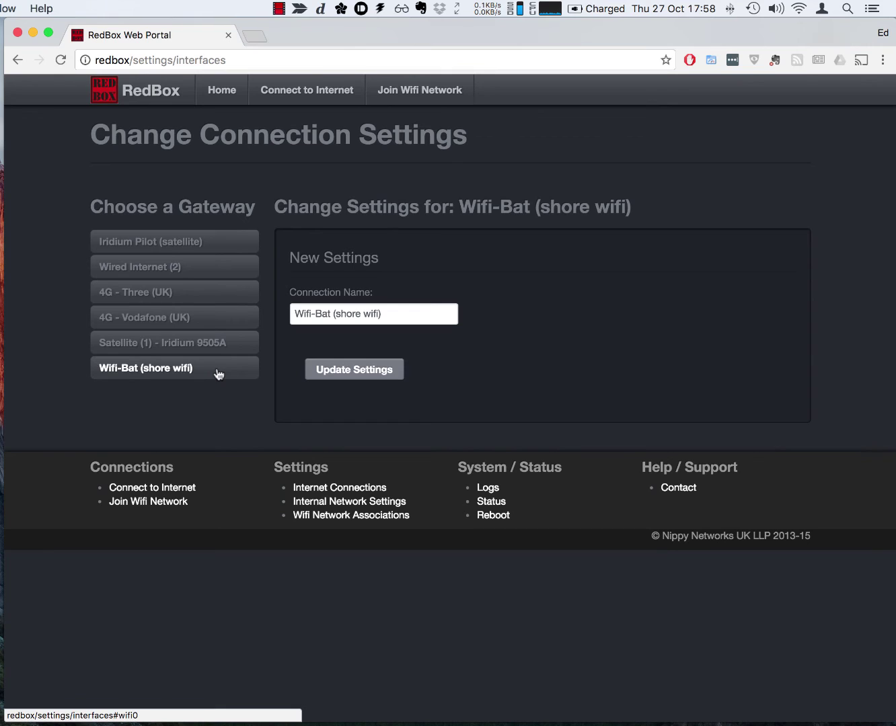
left_click(400, 316)
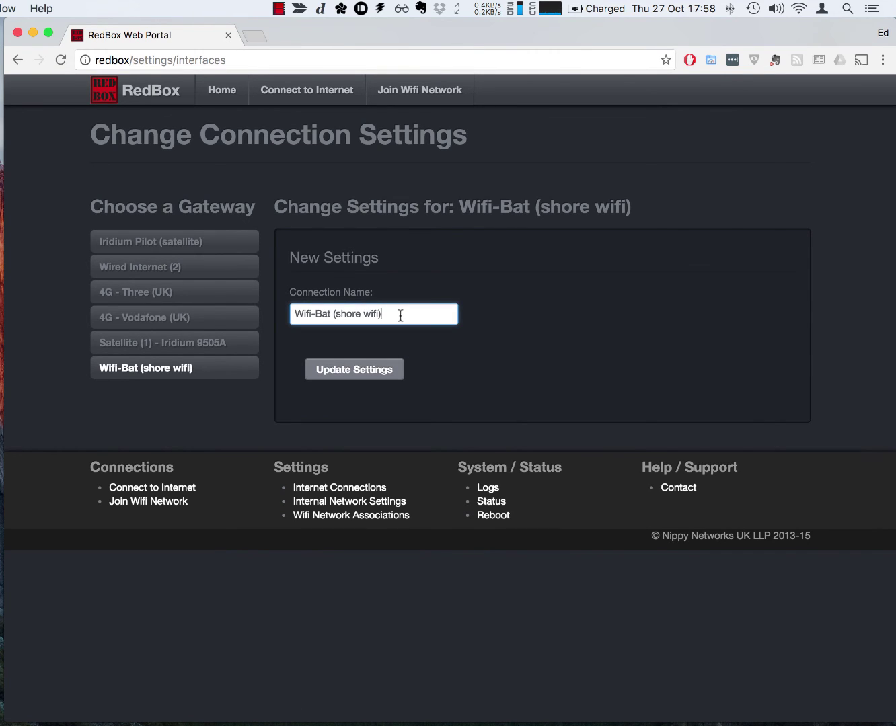